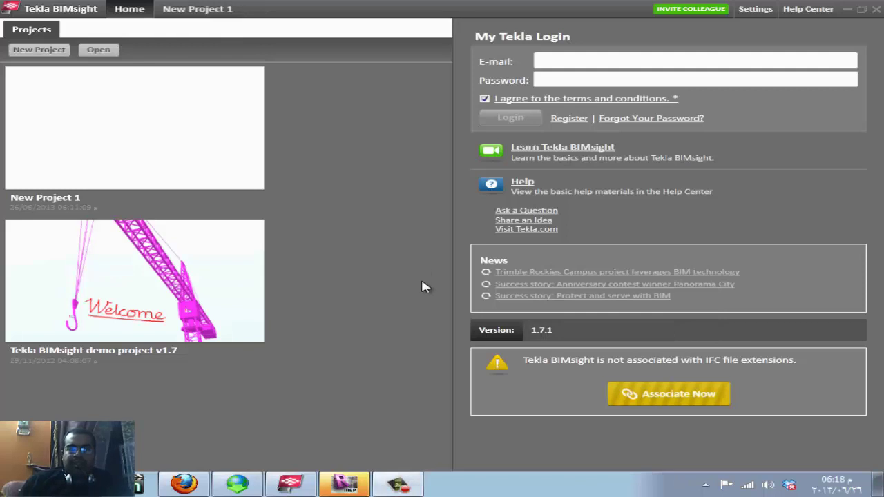
Step: Create a new empty project and open it to bring up the Open file dialog
click(38, 51)
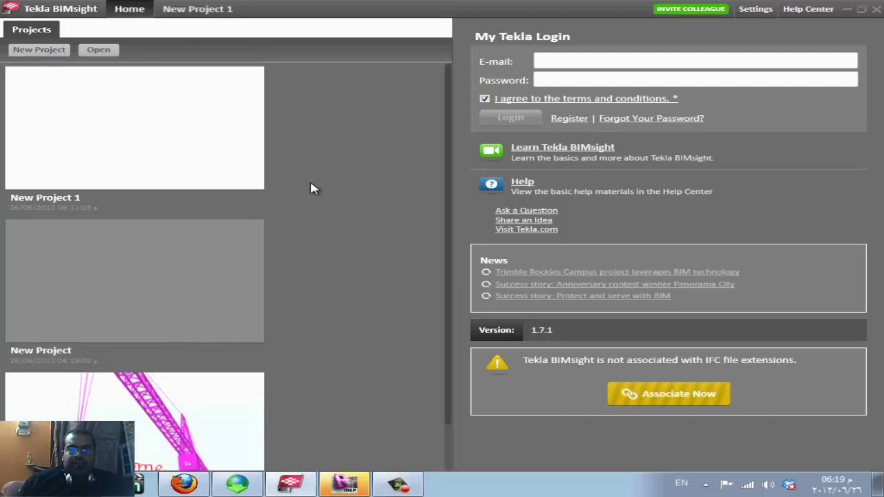
mouse_move(134, 127)
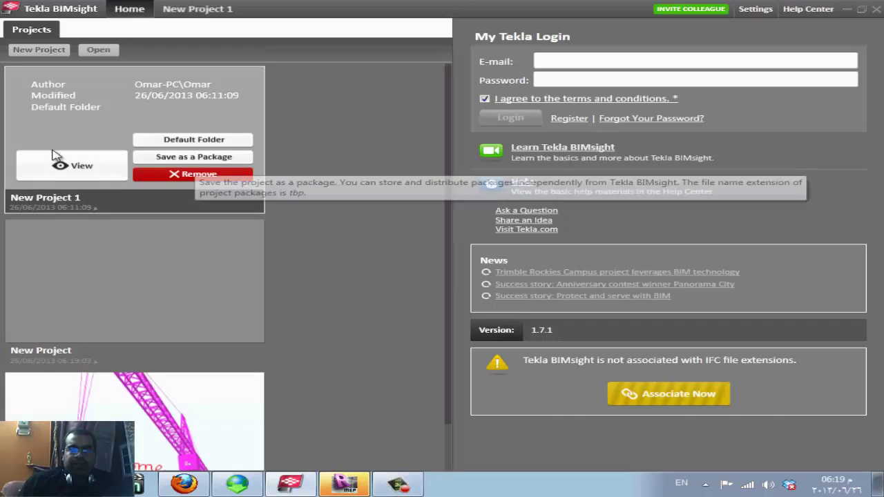
click(57, 159)
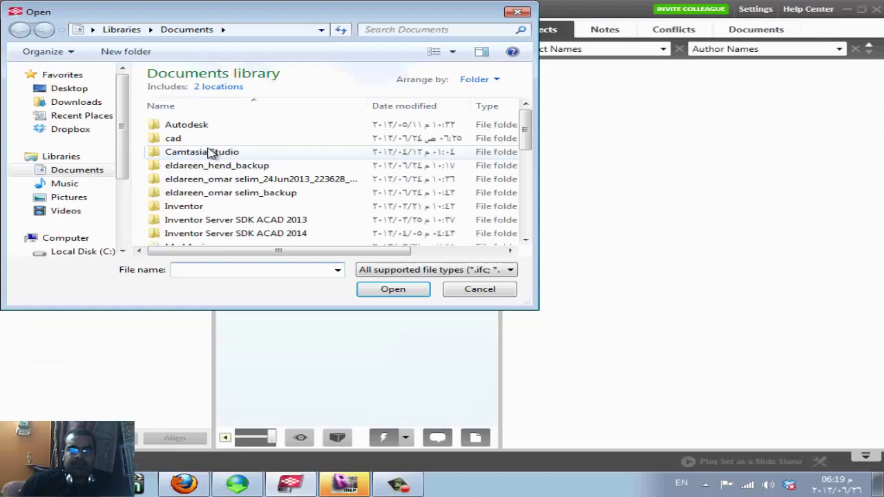
Step: Import FF-AB-006.dwg from Local Disk (E:)\flash into the new project
click(495, 273)
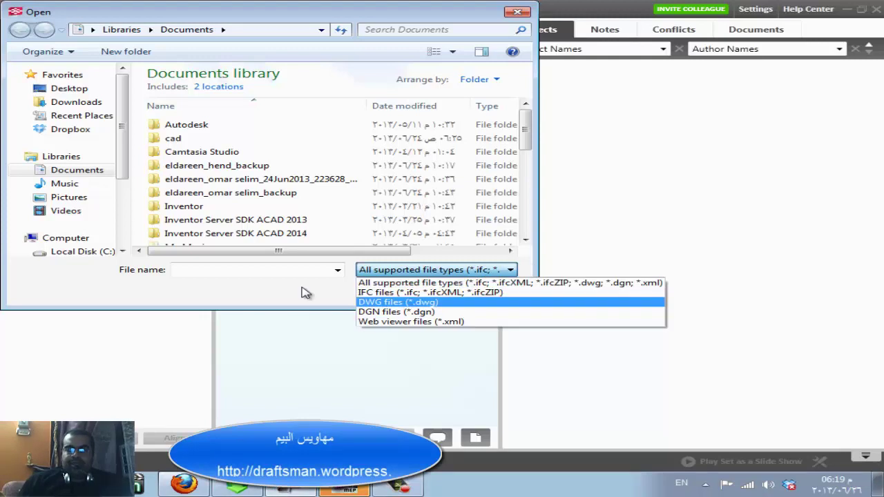
click(395, 270)
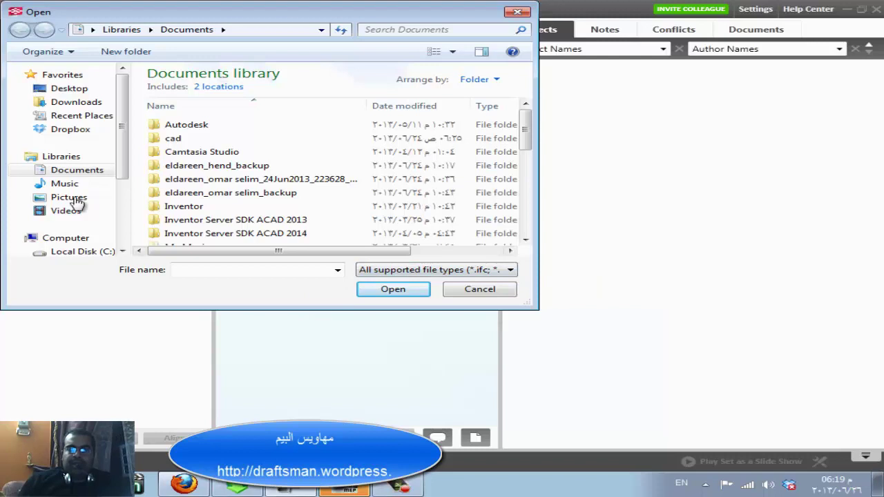
scroll(124, 200, down, 3)
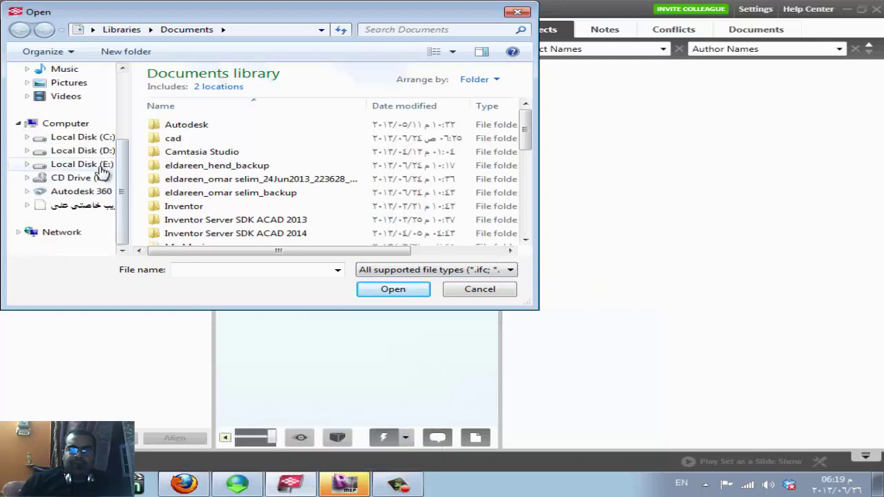
click(101, 166)
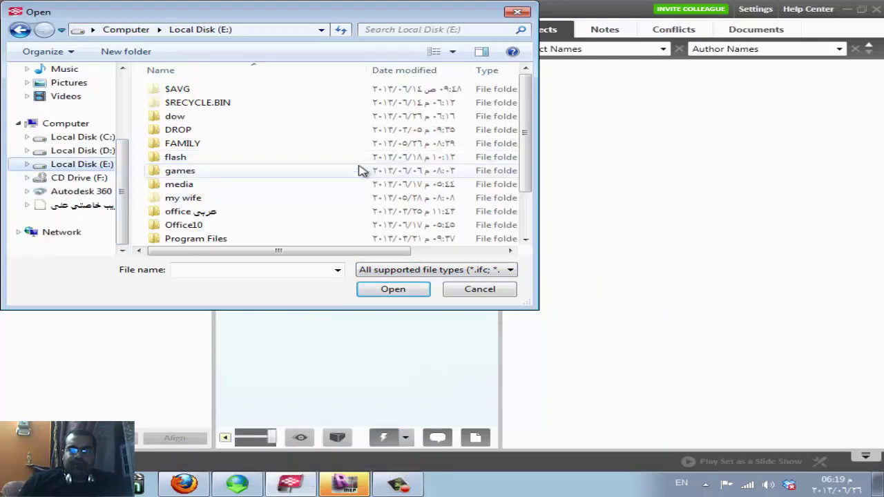
double_click(287, 162)
click(196, 119)
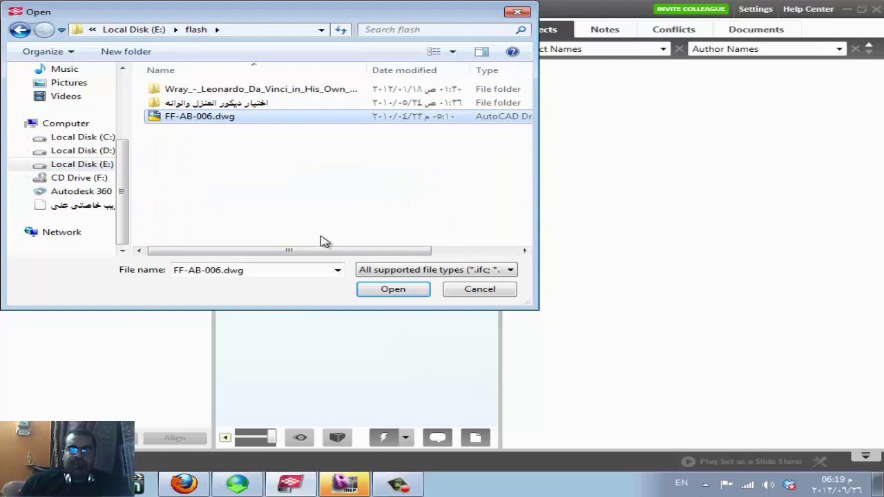
click(408, 291)
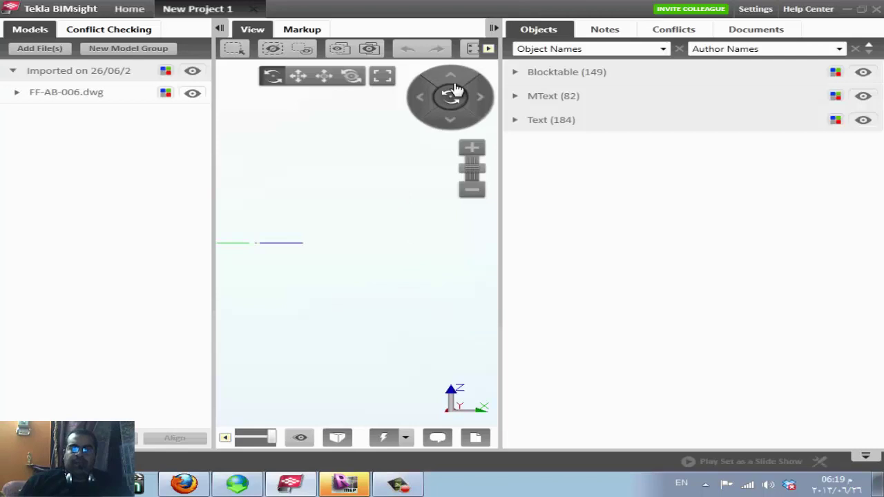
Step: Tilt the view onto the FF-AB-006.dwg plans, select and clear the drawing, then enter Markup
drag(453, 88, 458, 82)
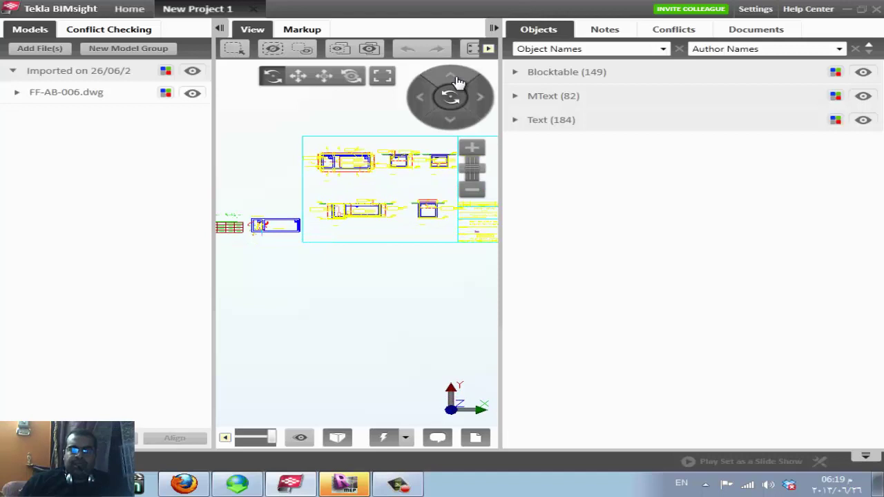
click(418, 220)
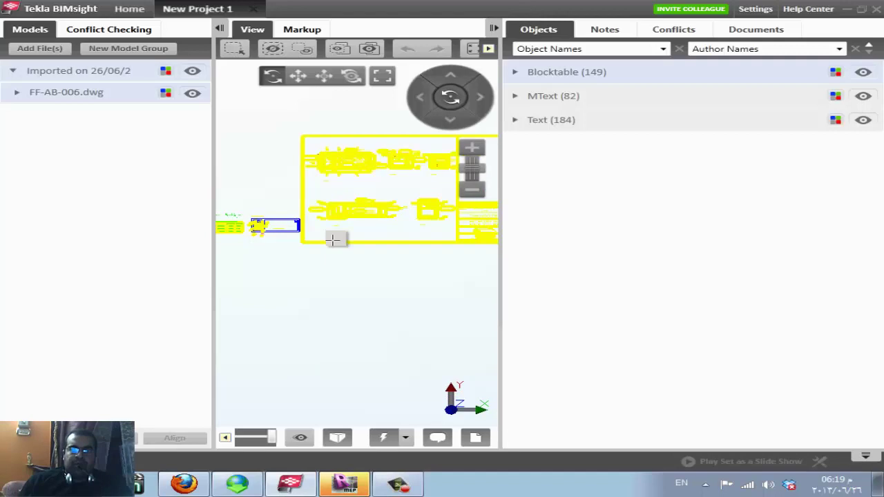
click(365, 178)
click(299, 29)
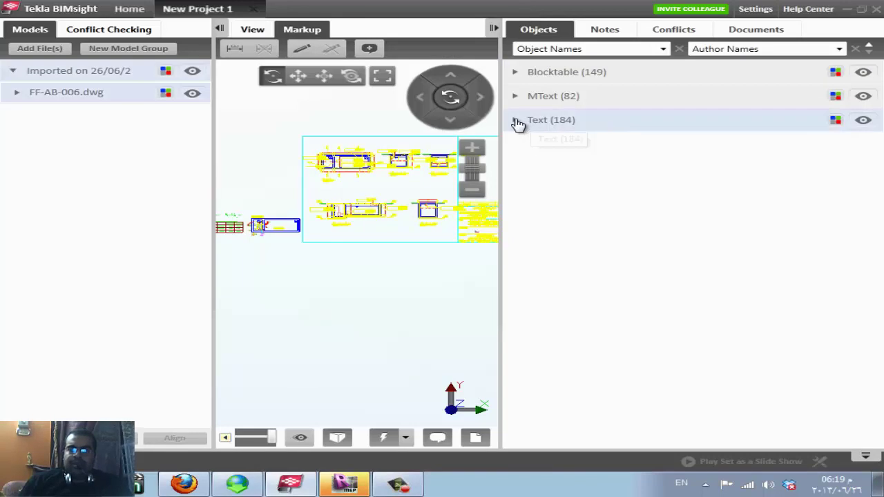
Step: Expand the Text (184) group and pick several text items to locate them in the drawing
click(552, 127)
click(622, 200)
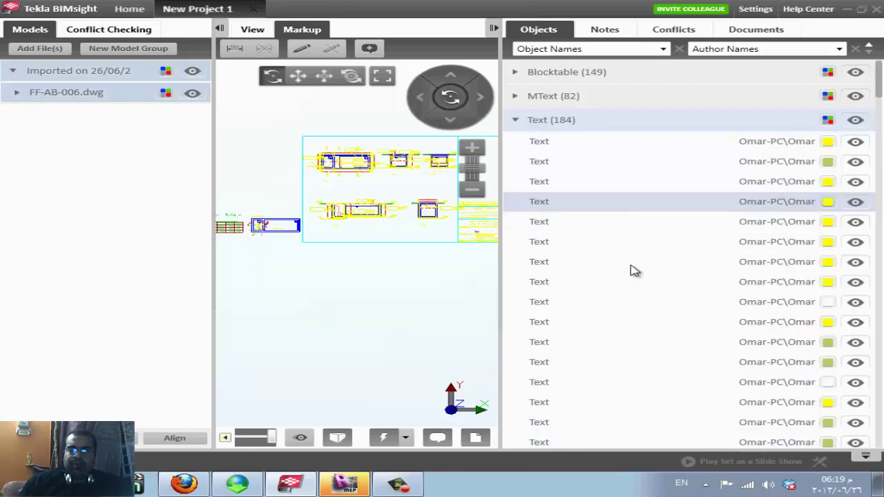
click(596, 402)
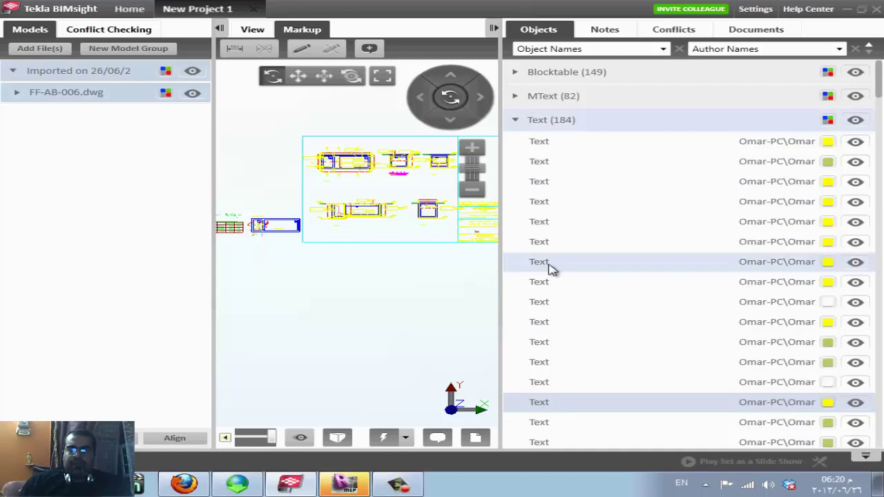
click(711, 224)
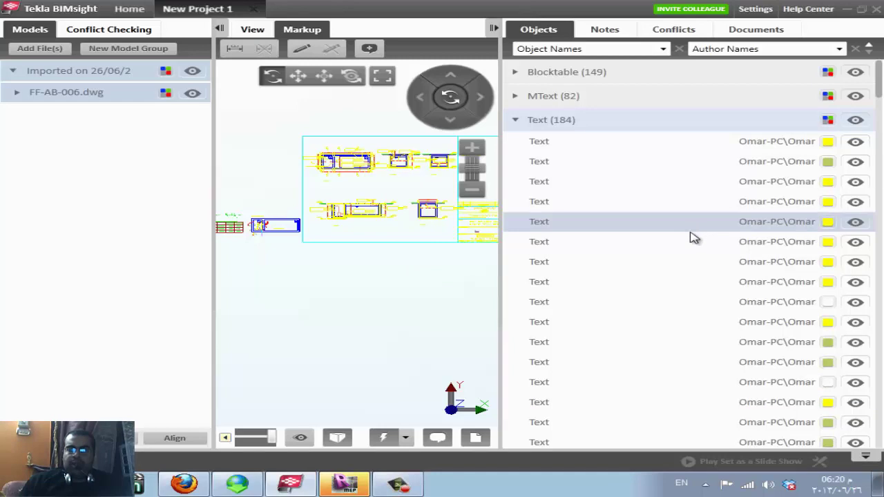
Step: Hide the Text objects, zoom into the plan details, show them again, and return Home
click(855, 119)
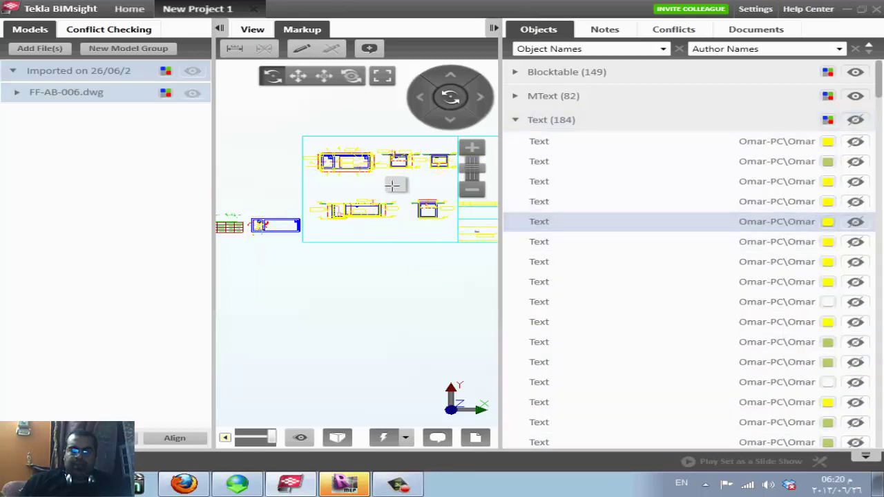
click(473, 148)
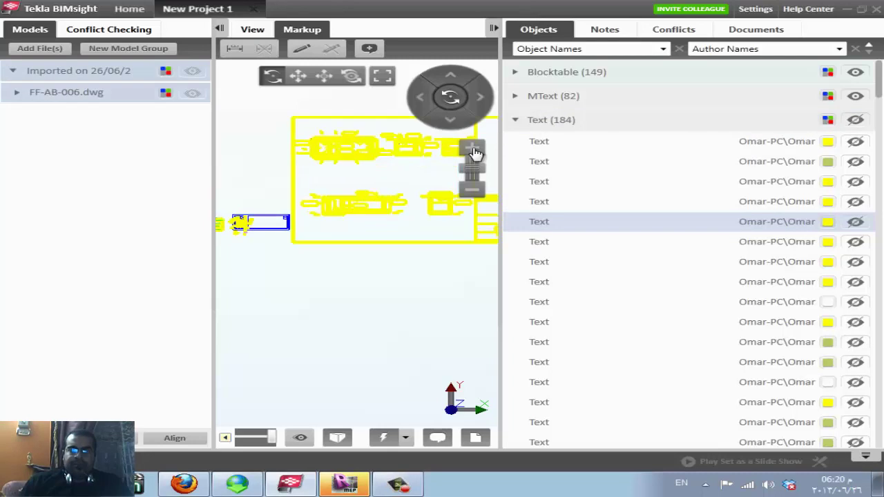
click(473, 150)
click(473, 149)
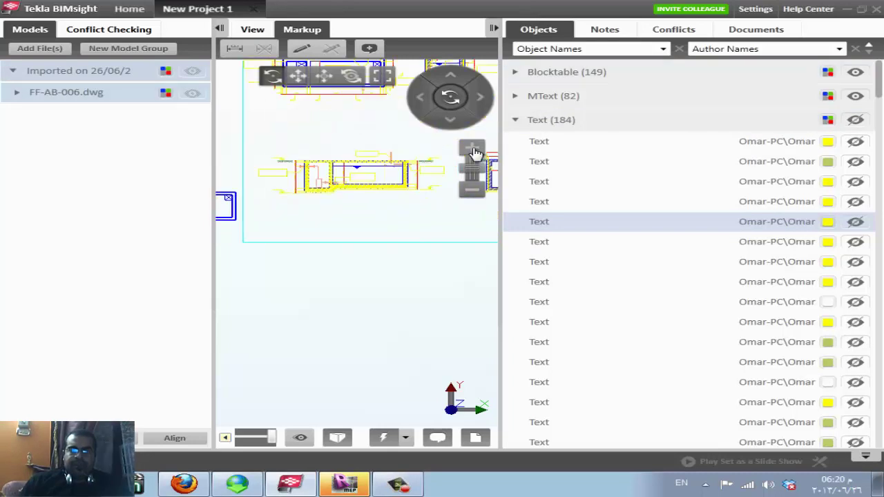
click(473, 149)
click(859, 120)
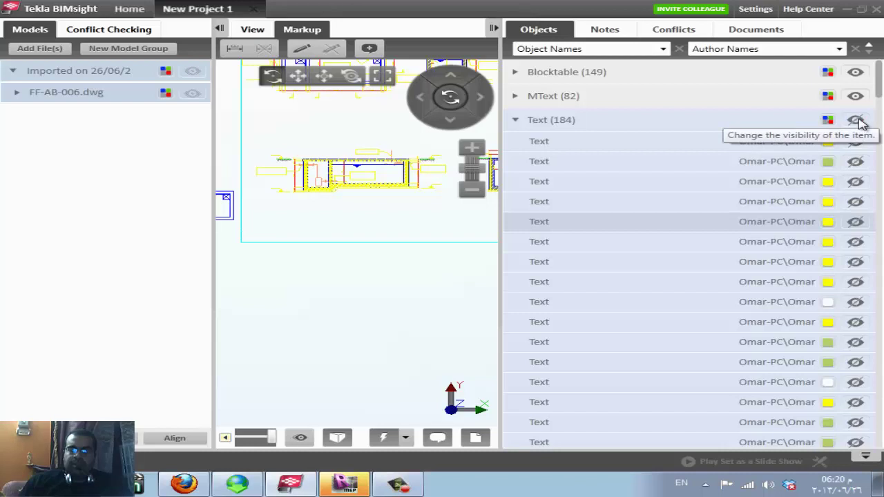
click(857, 120)
click(856, 120)
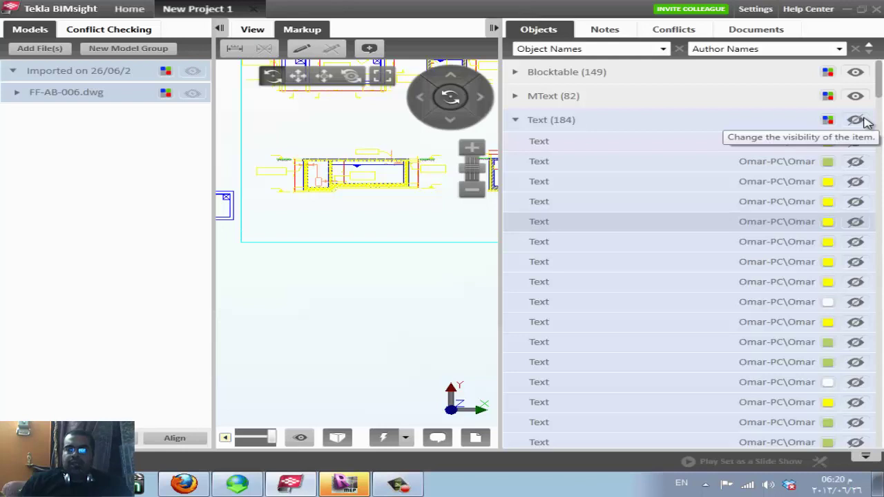
click(857, 120)
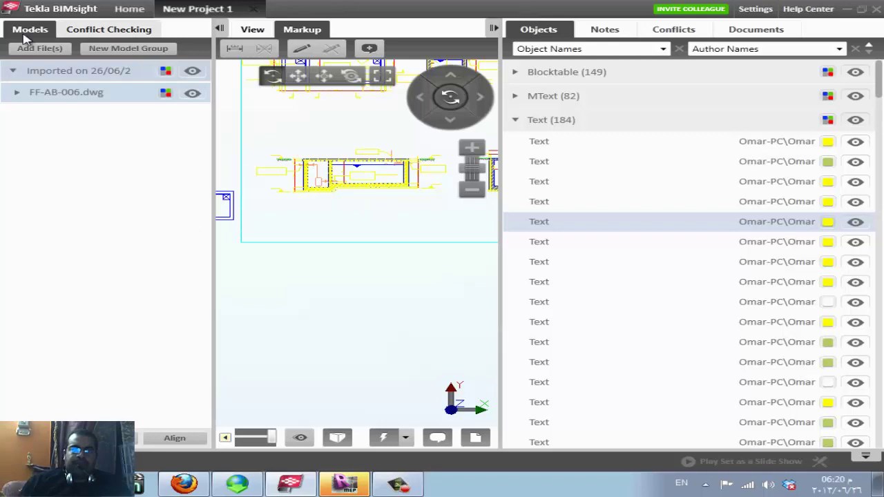
click(121, 11)
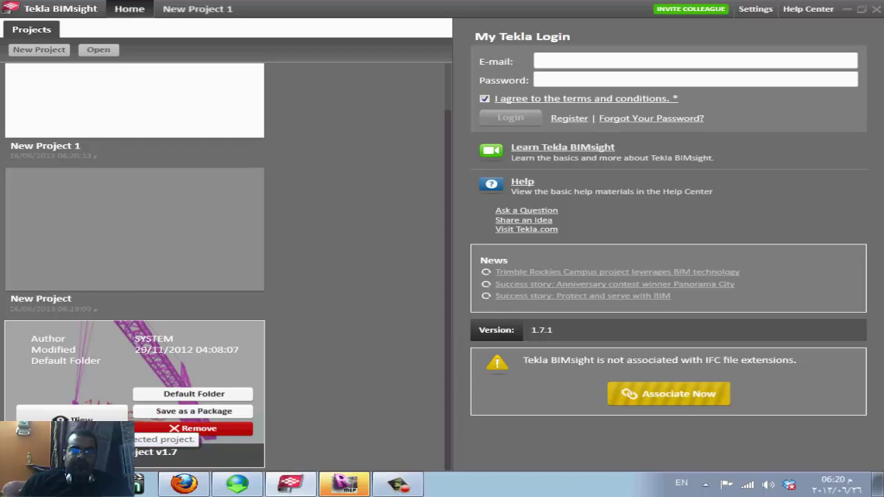
Step: Open the Tekla BIMsight demo project v1.7 from its card on the Home page
click(111, 417)
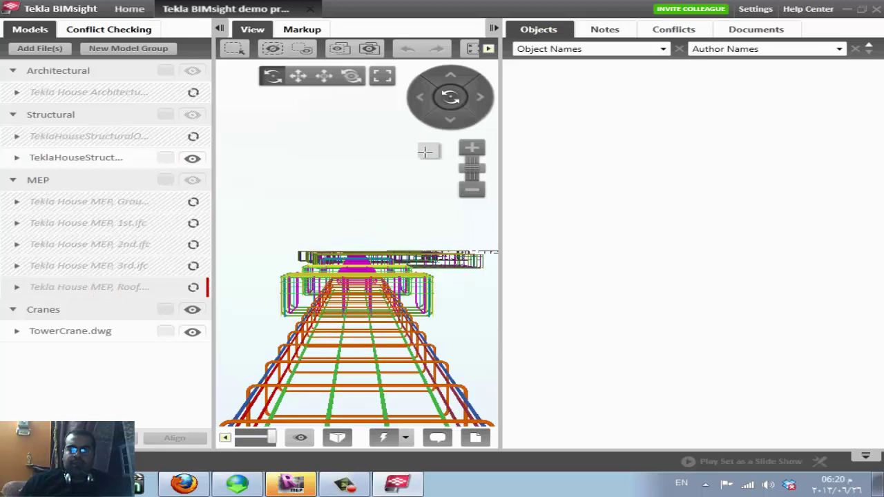
Step: Rotate the demo model to side and top views, zoom on the crane tower, then show Notes
click(421, 98)
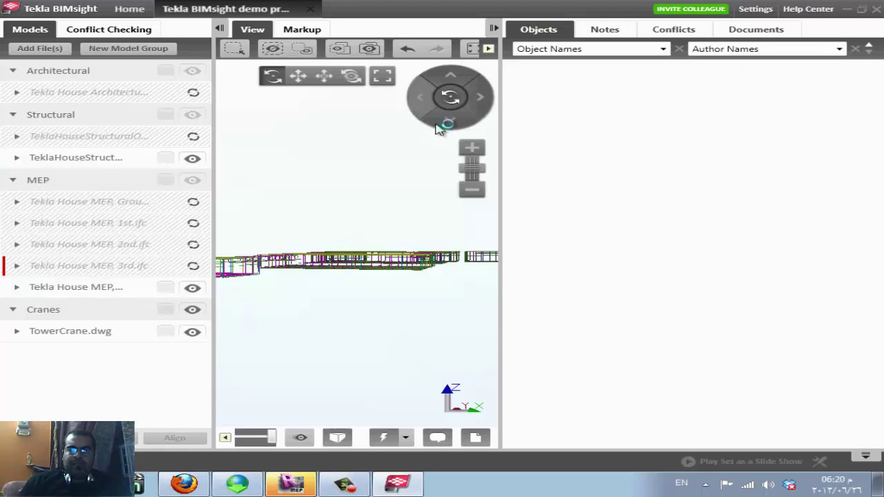
click(452, 79)
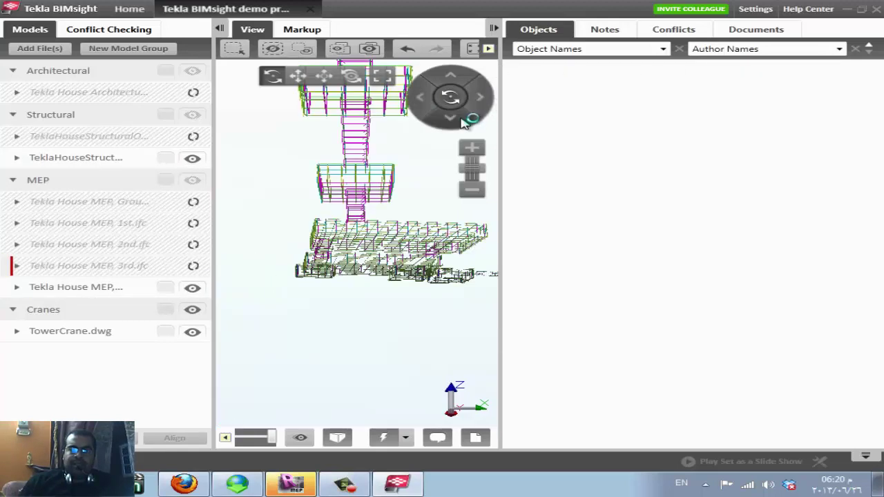
click(453, 80)
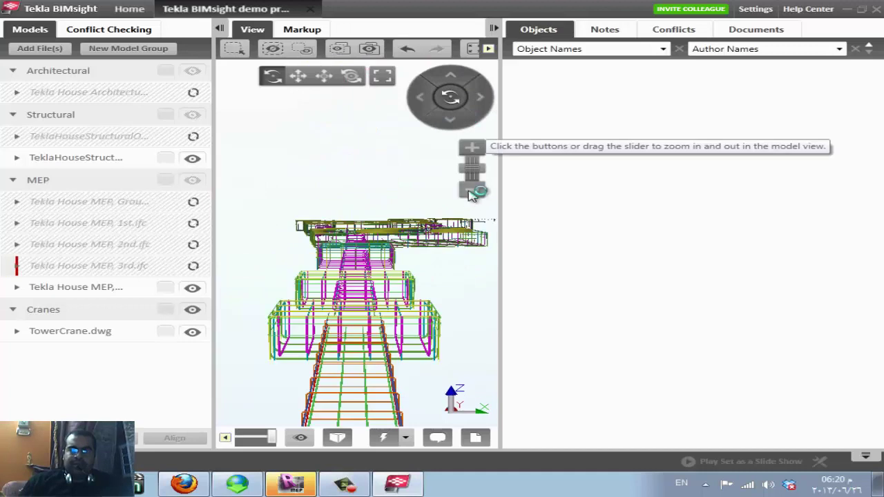
click(470, 192)
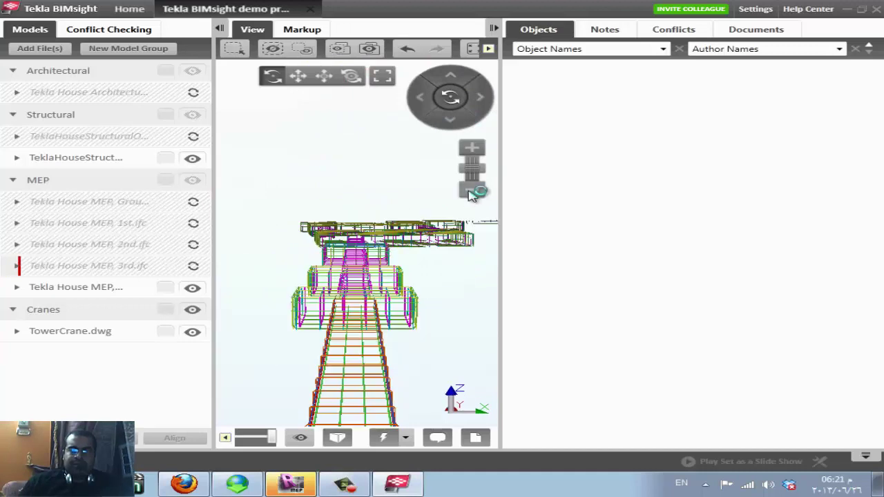
click(479, 148)
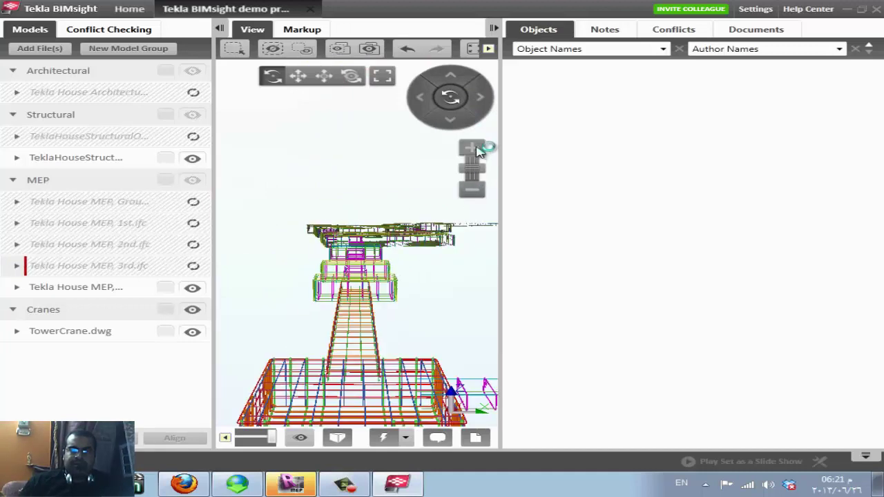
click(299, 77)
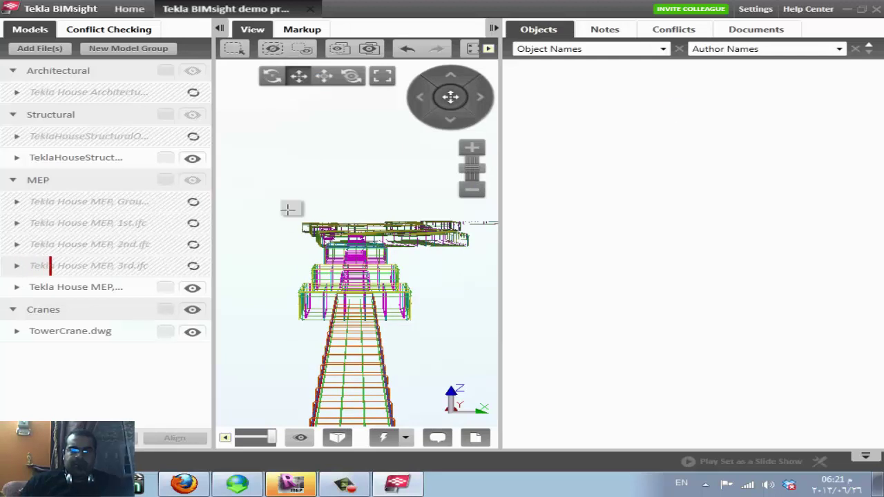
click(612, 30)
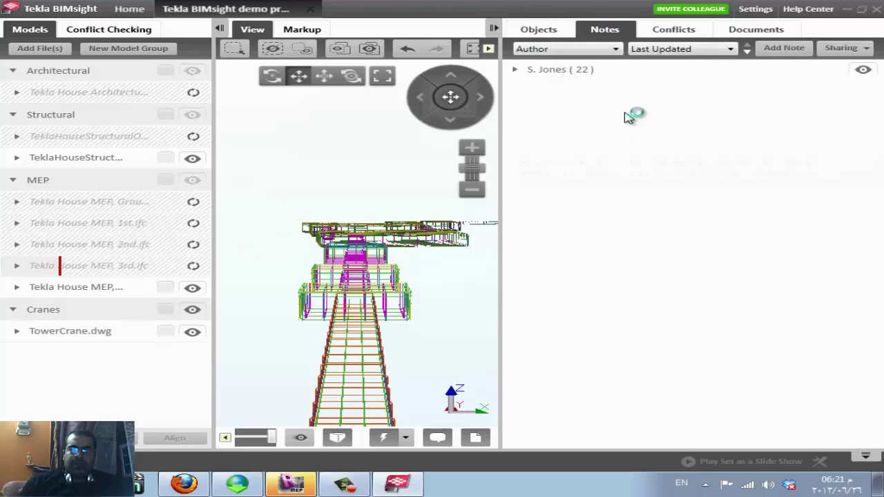
Step: Show the Conflicts list with rules Struct - MEP 1 (17), MEP 2 (20) and MEP 3 (111)
click(531, 31)
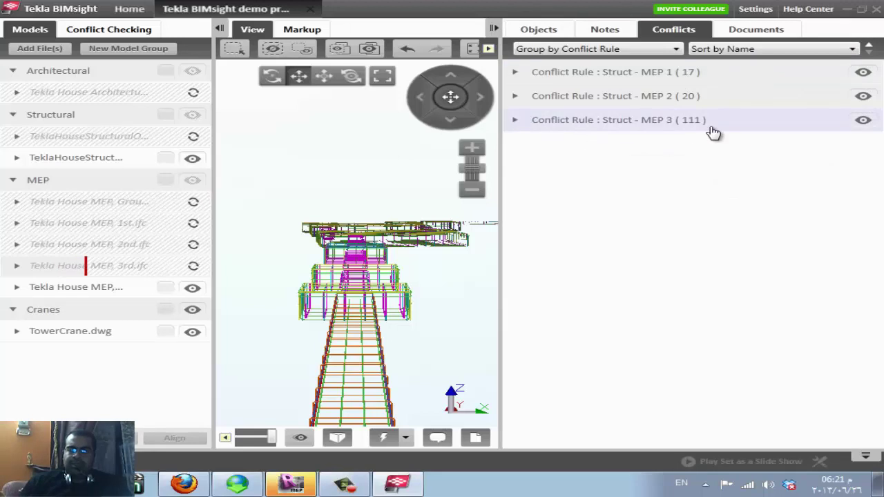
Step: Expand Struct - MEP 3 (111) and review the status choices for Conflict #146
click(852, 120)
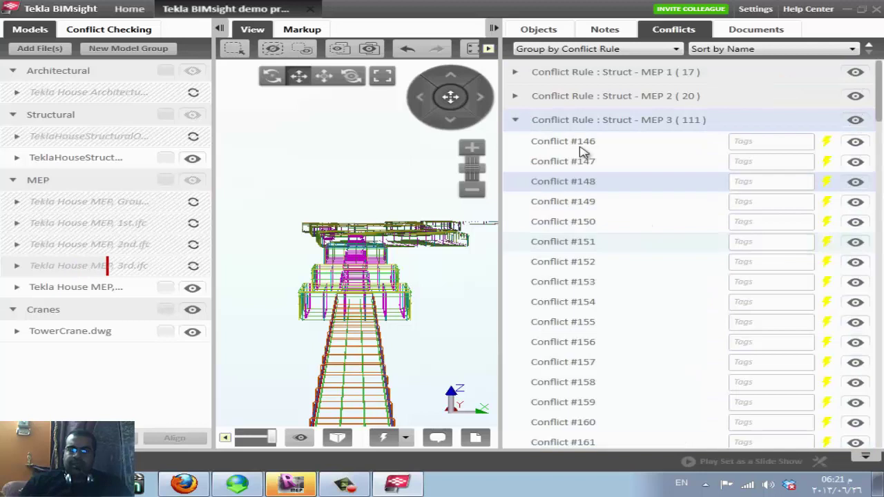
click(574, 123)
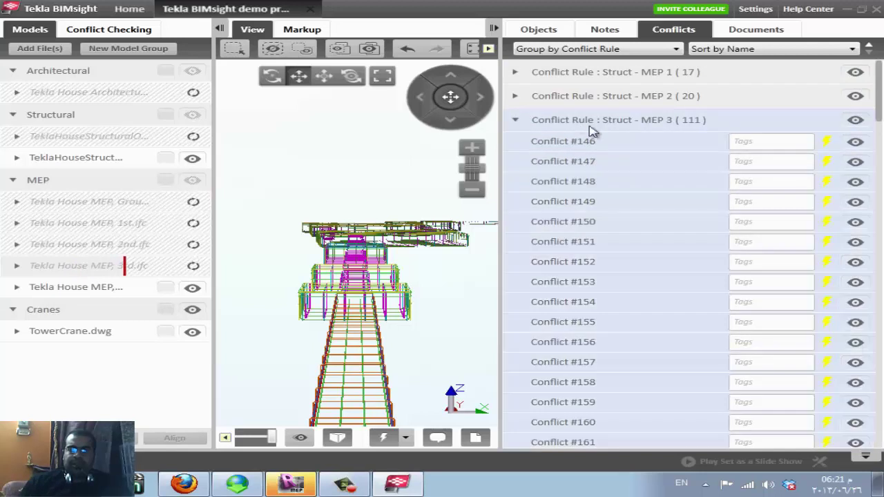
click(598, 141)
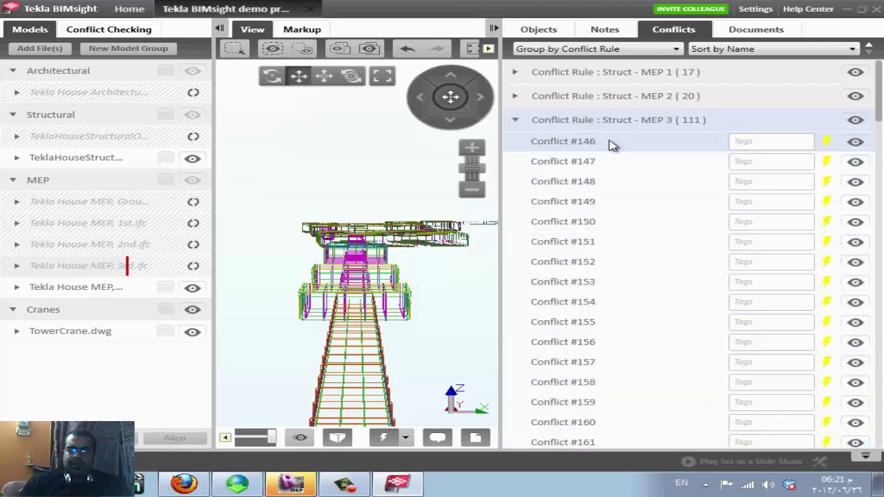
click(827, 142)
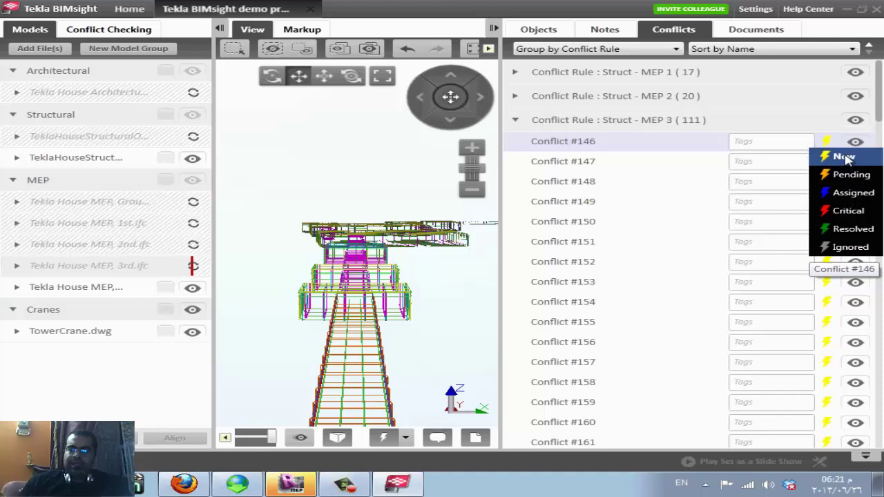
click(624, 247)
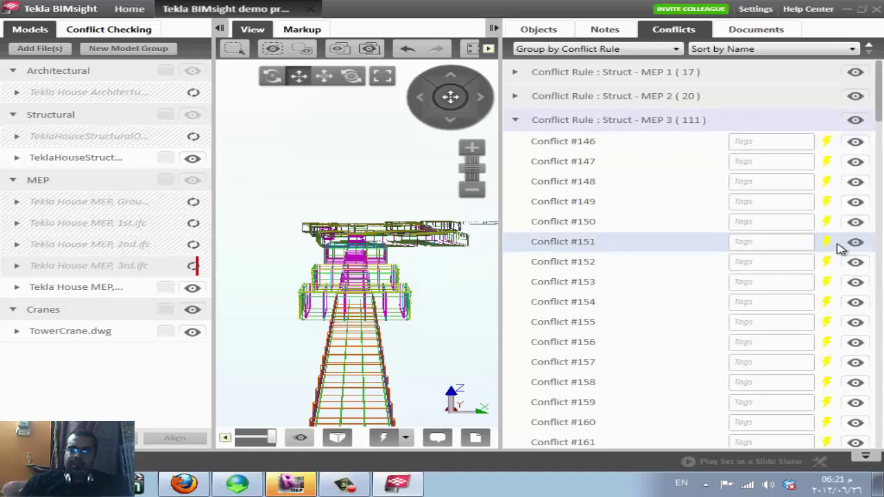
Step: Check the tag and status options for Conflicts #151 and #148, then show Documents
click(757, 246)
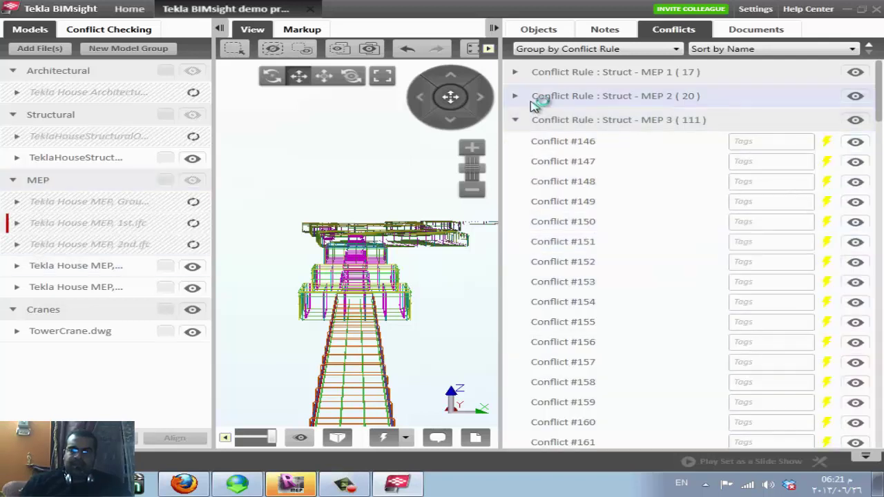
right_click(664, 185)
click(579, 188)
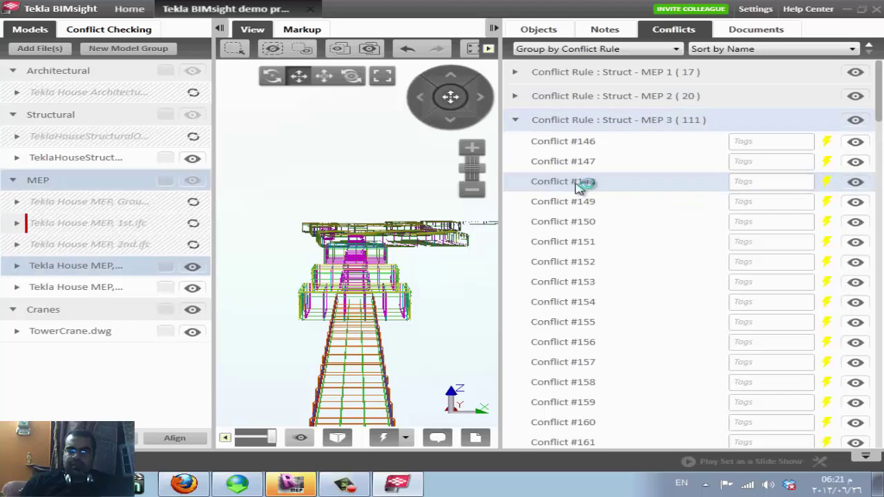
right_click(582, 183)
click(606, 342)
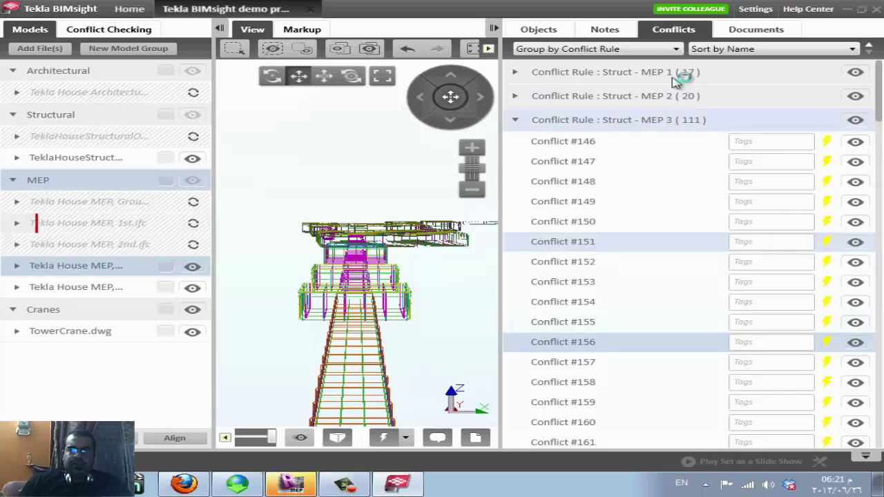
click(750, 26)
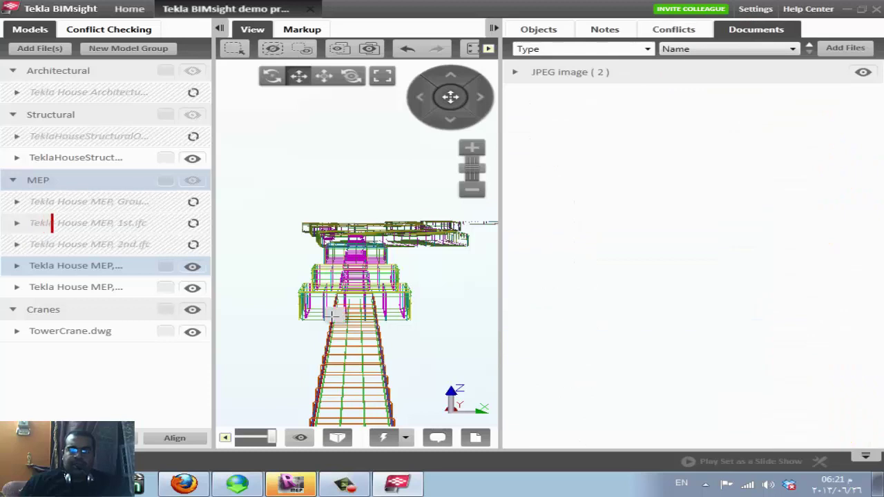